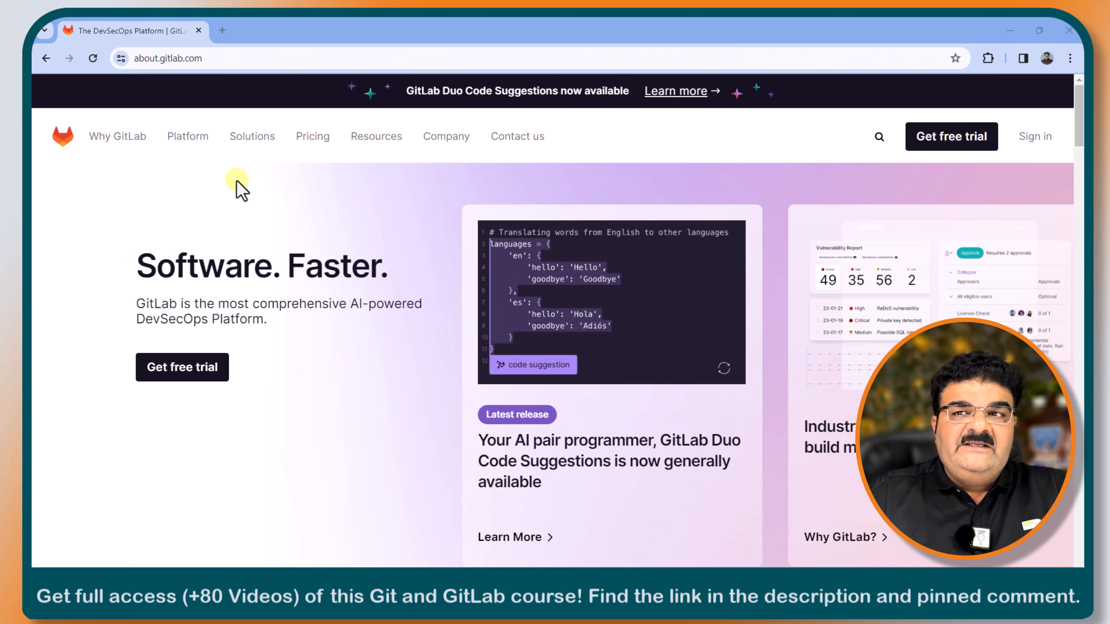
# Step: Open GitLab registration and enter the first name, last name and username cloudfolks-hub
pyautogui.click(1023, 139)
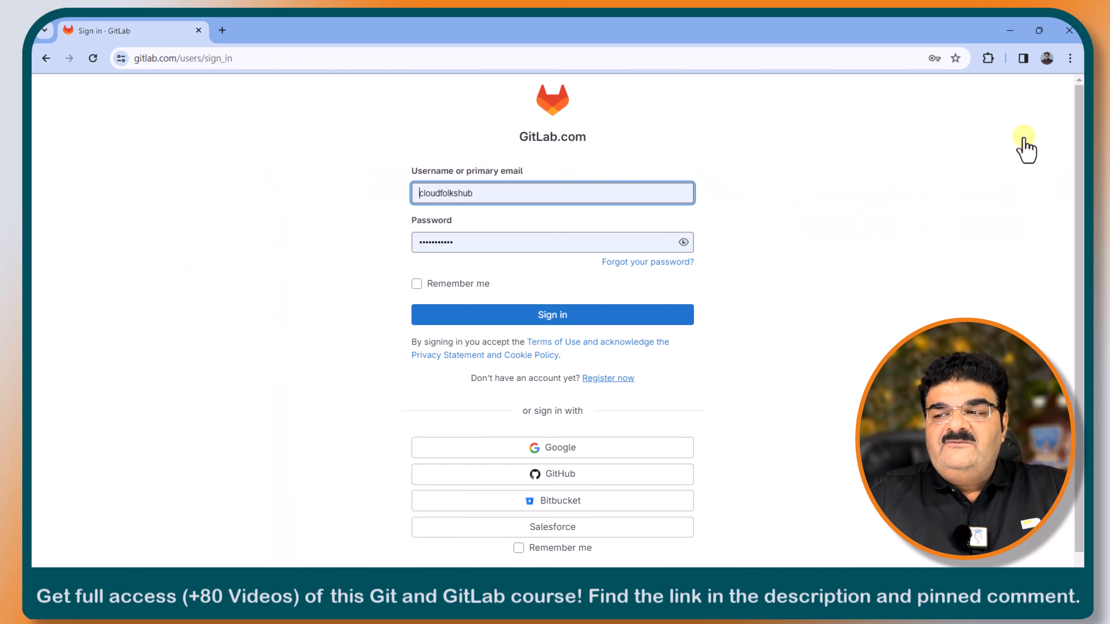
pyautogui.click(616, 381)
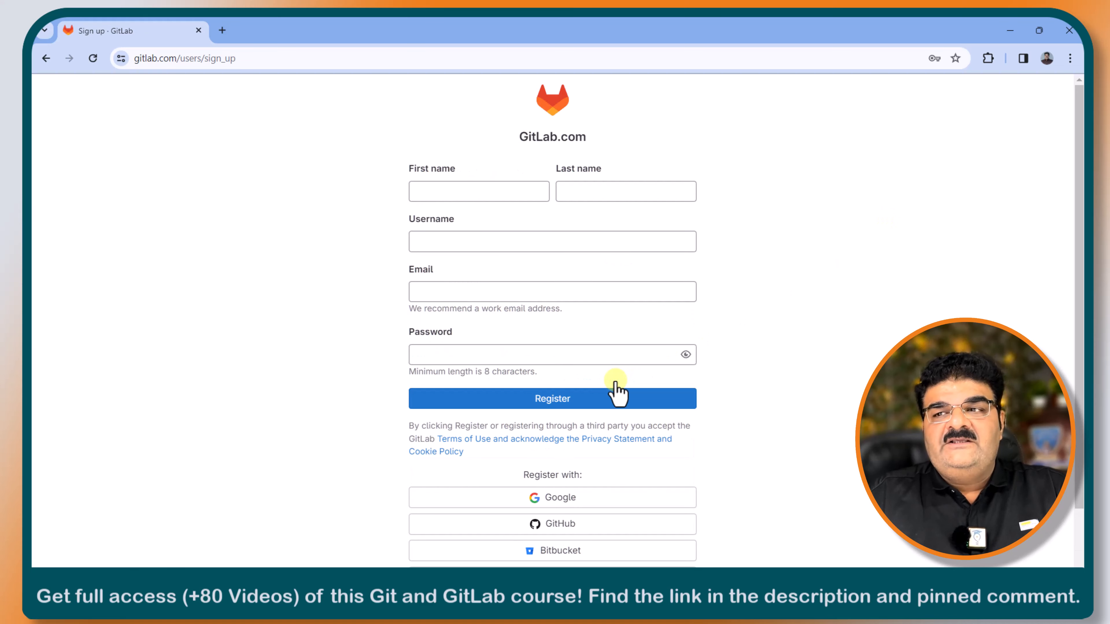
pyautogui.click(468, 191)
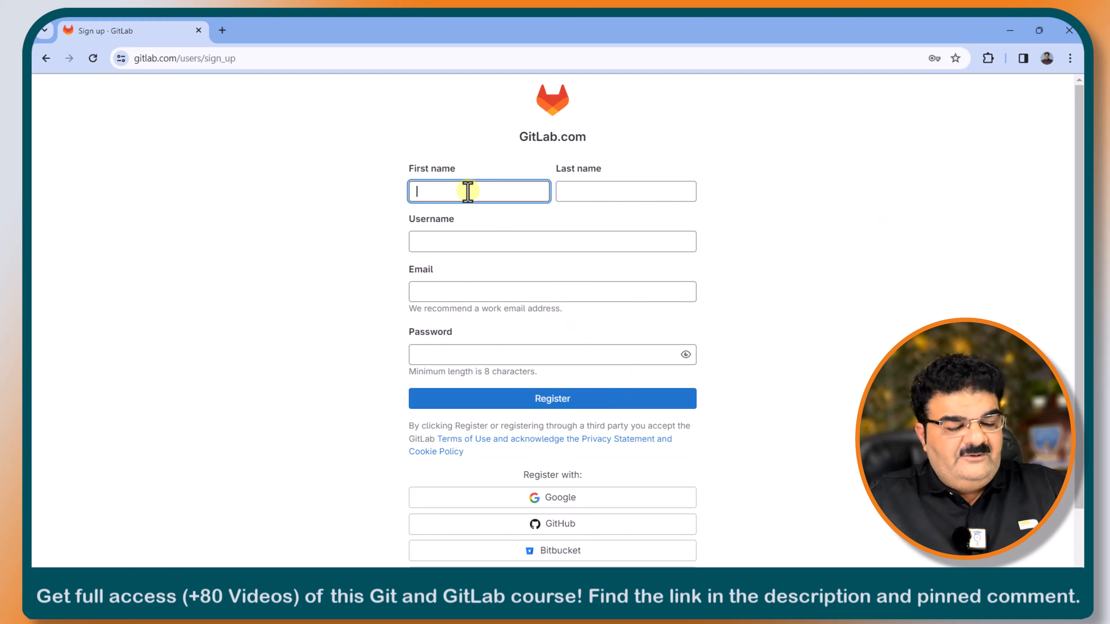
pyautogui.write('Bi')
pyautogui.press('BackSpace')
pyautogui.press('BackSpace')
pyautogui.write('B')
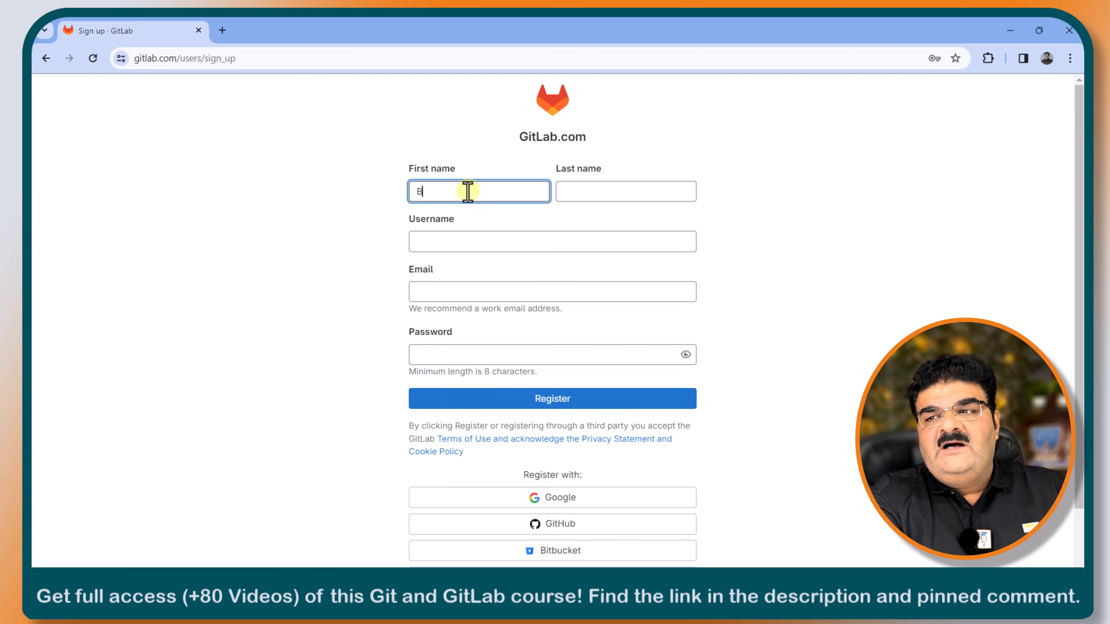
pyautogui.write('havesh')
pyautogui.press('Tab')
pyautogui.write('At')
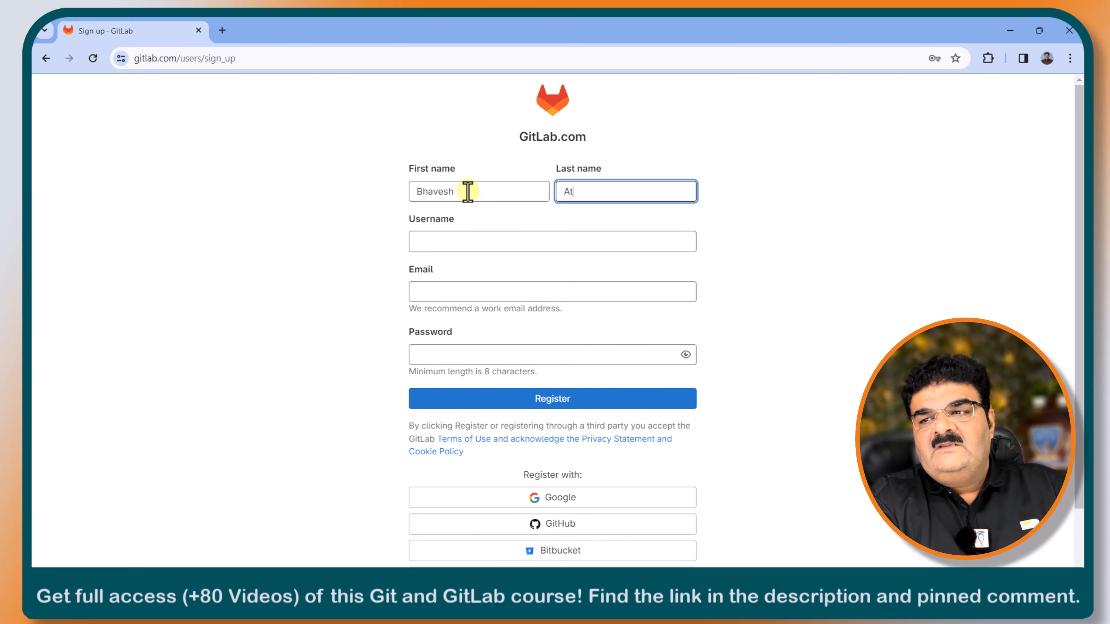
pyautogui.write('ara')
pyautogui.press('Tab')
pyautogui.write('cloudf')
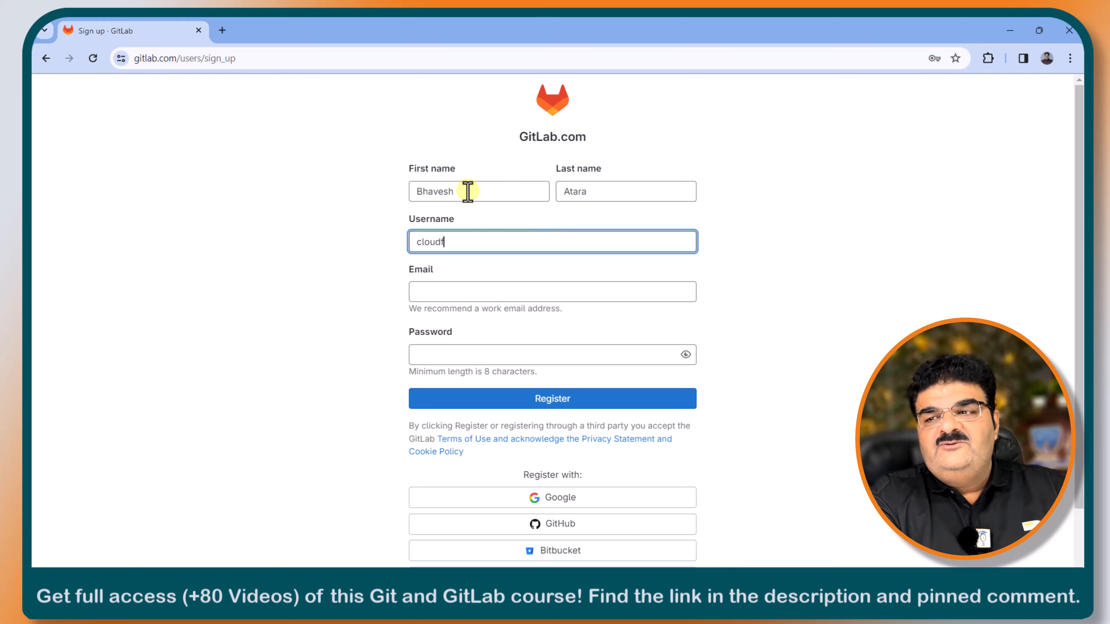
pyautogui.write('olks-hu')
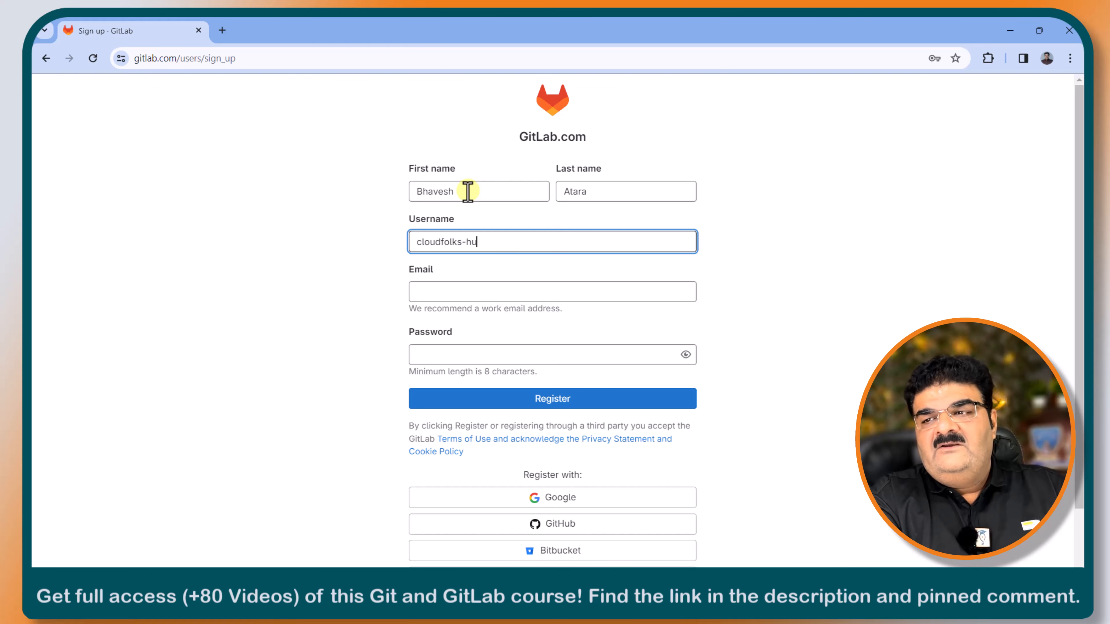
pyautogui.write('b')
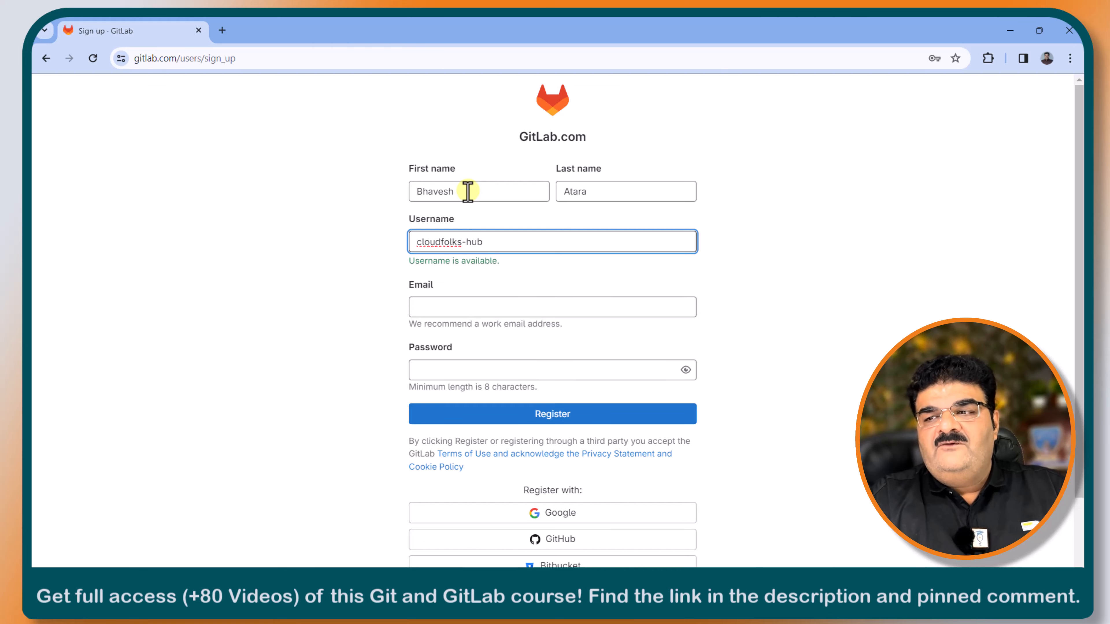
pyautogui.press('Tab')
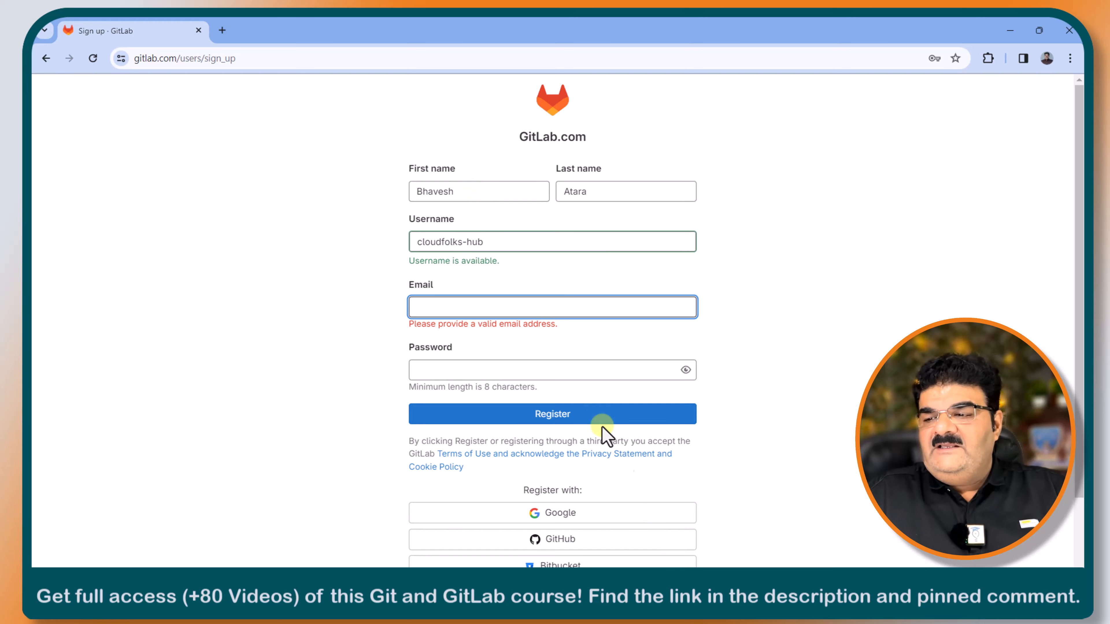
# Step: Copy the account email address from the Gmail window into the sign-up form's Email field
pyautogui.click(719, 565)
pyautogui.click(719, 565)
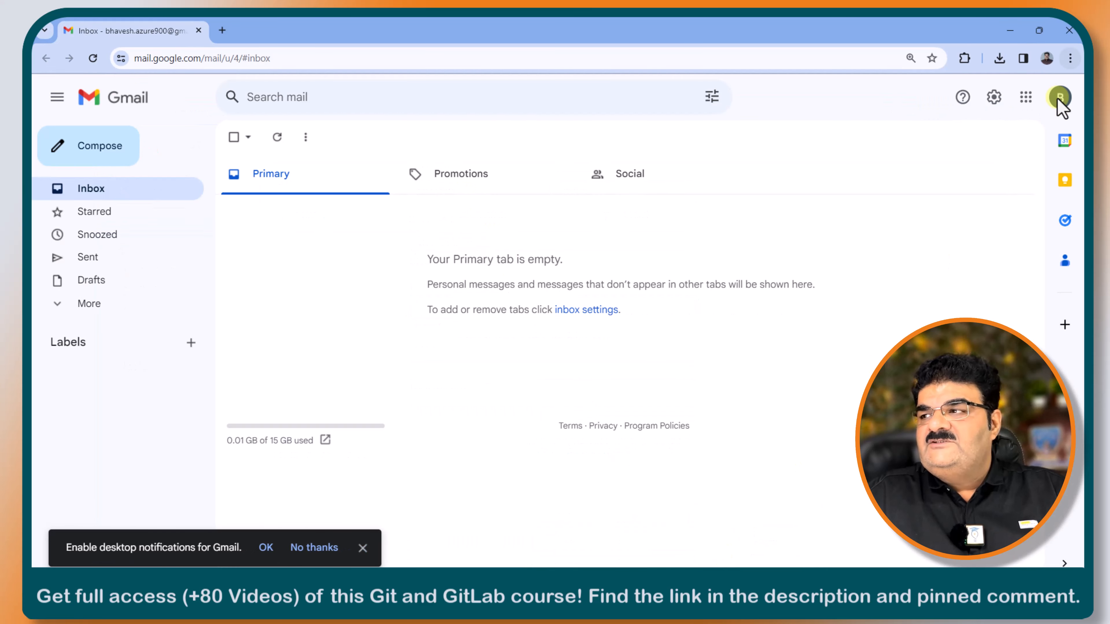
pyautogui.click(1061, 104)
pyautogui.moveTo(853, 140); pyautogui.dragTo(995, 139)
pyautogui.hotkey('ctrl', 'c')
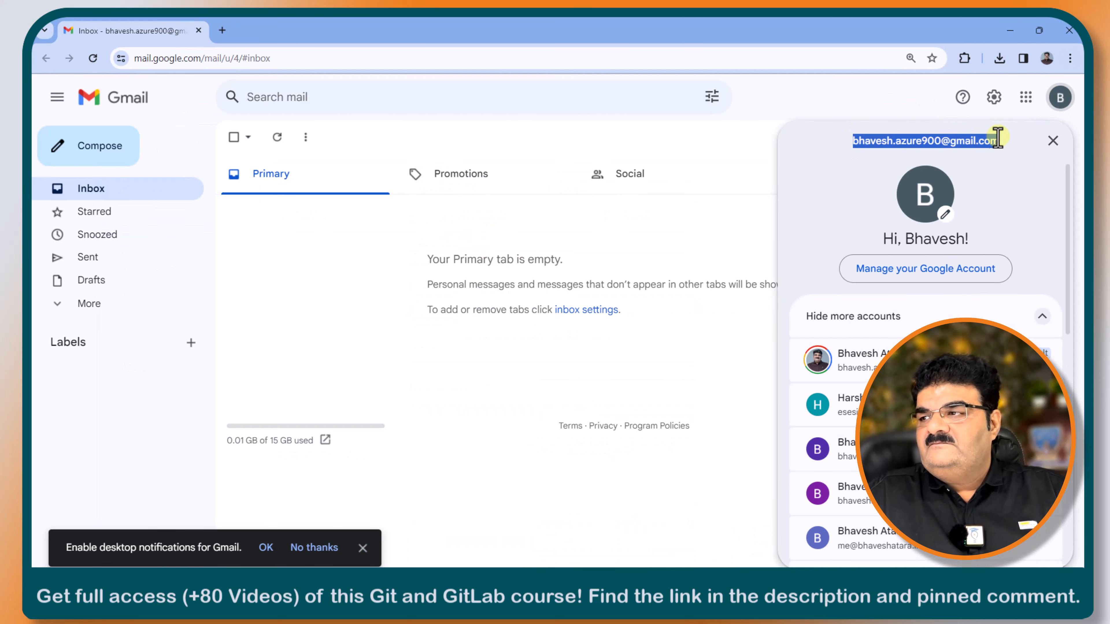
pyautogui.click(1008, 33)
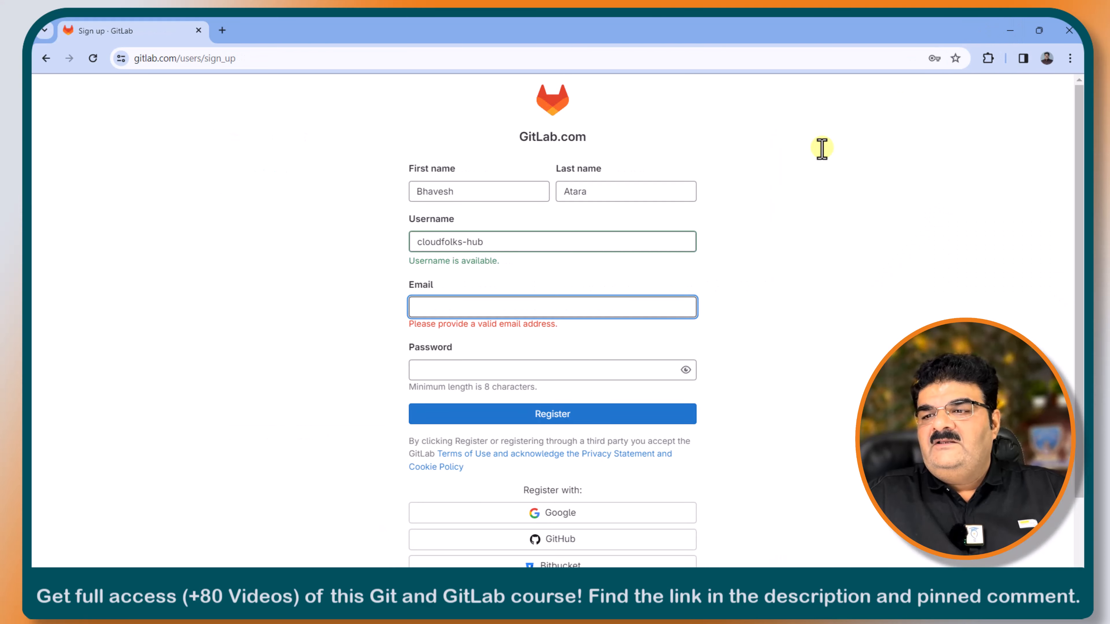
pyautogui.hotkey('ctrl', 'v')
# Step: Enter the account password, submit the registration, and save the password in Chrome
pyautogui.click(498, 358)
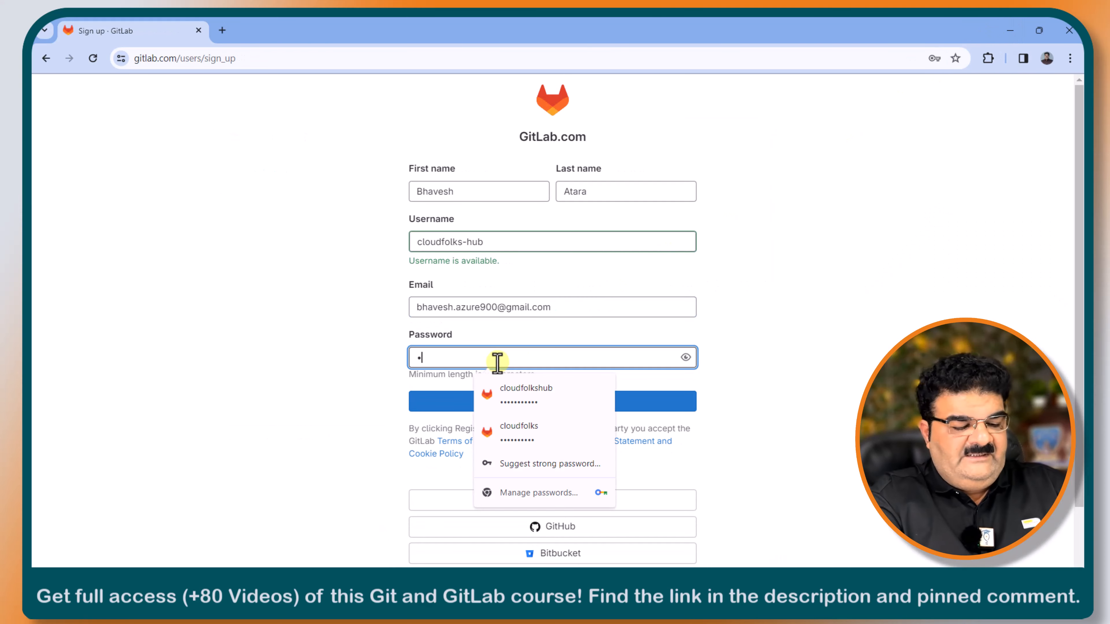
pyautogui.write('•••••••')
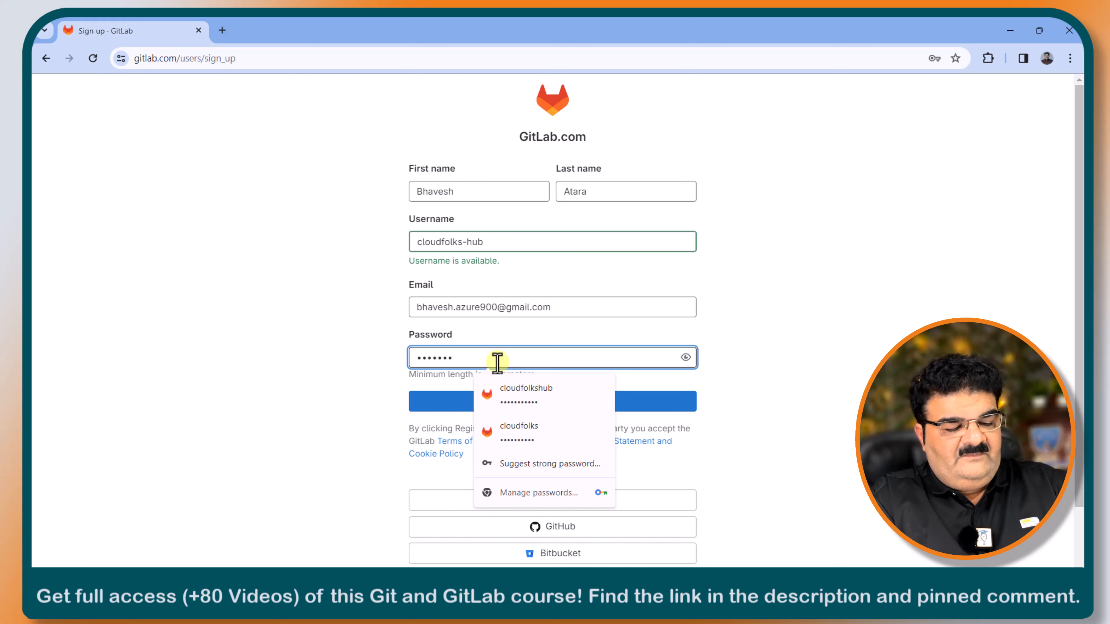
pyautogui.write('••••')
pyautogui.click(640, 335)
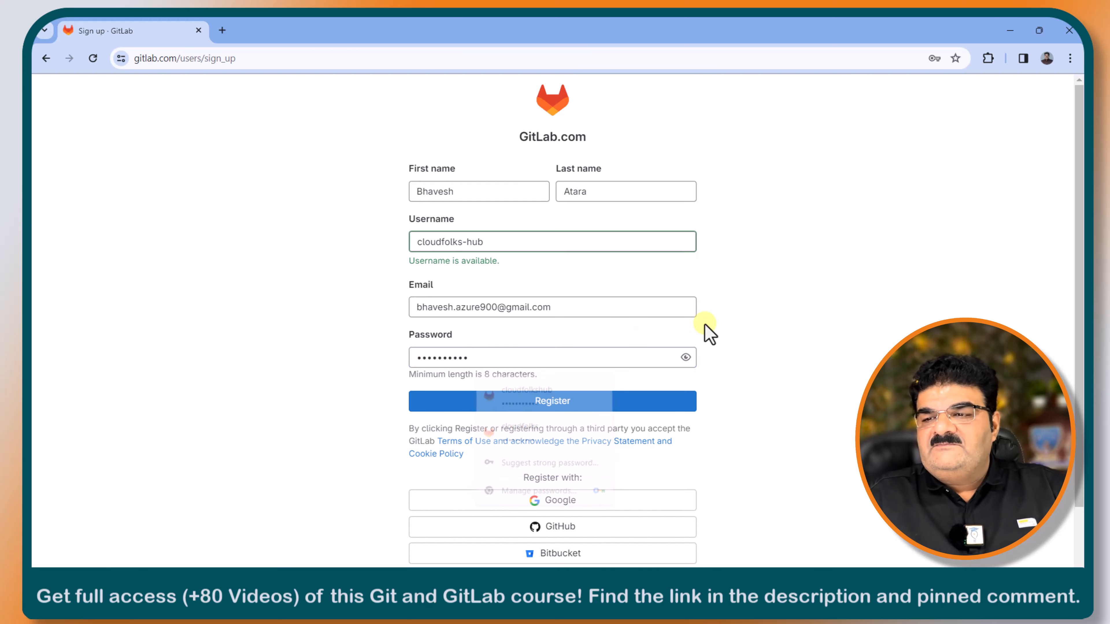
pyautogui.click(575, 399)
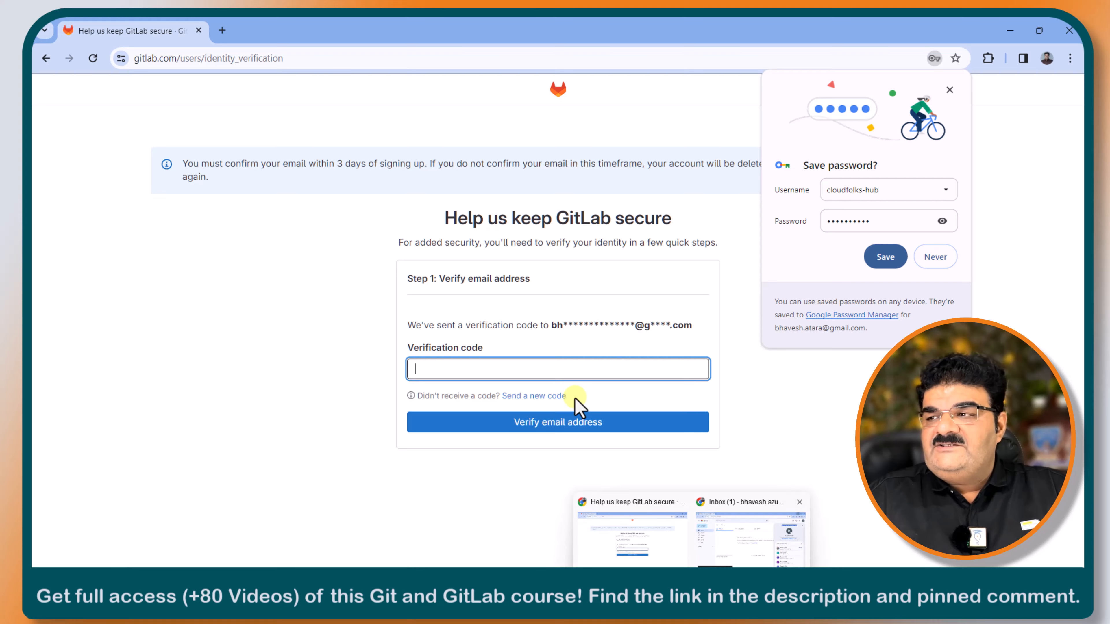
pyautogui.click(882, 257)
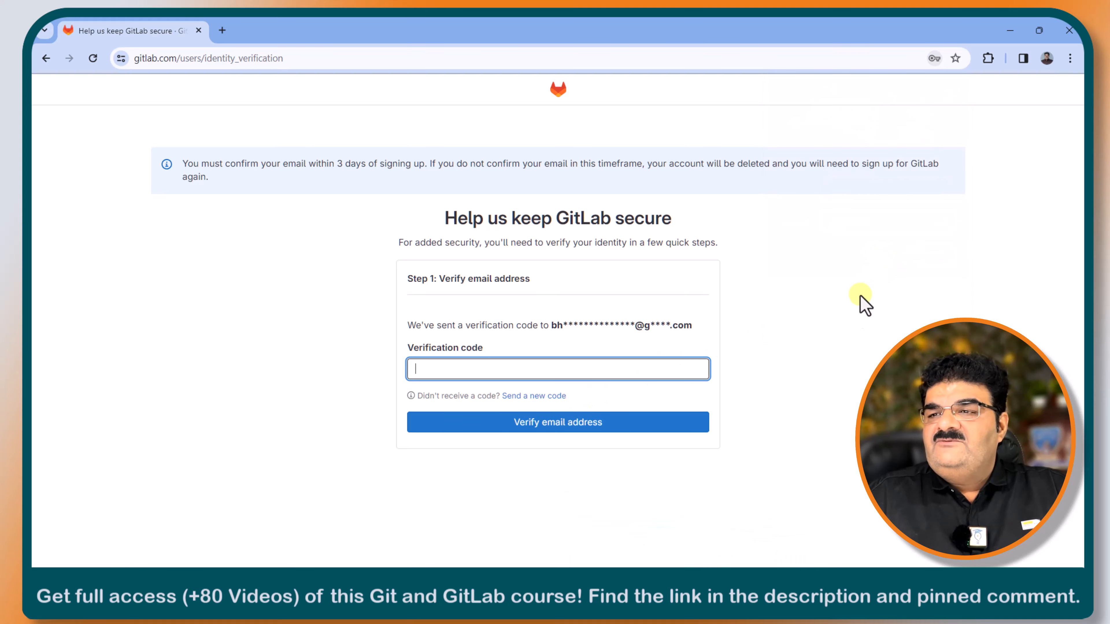
# Step: Copy the verification code from GitLab's confirmation email in Gmail
pyautogui.click(743, 557)
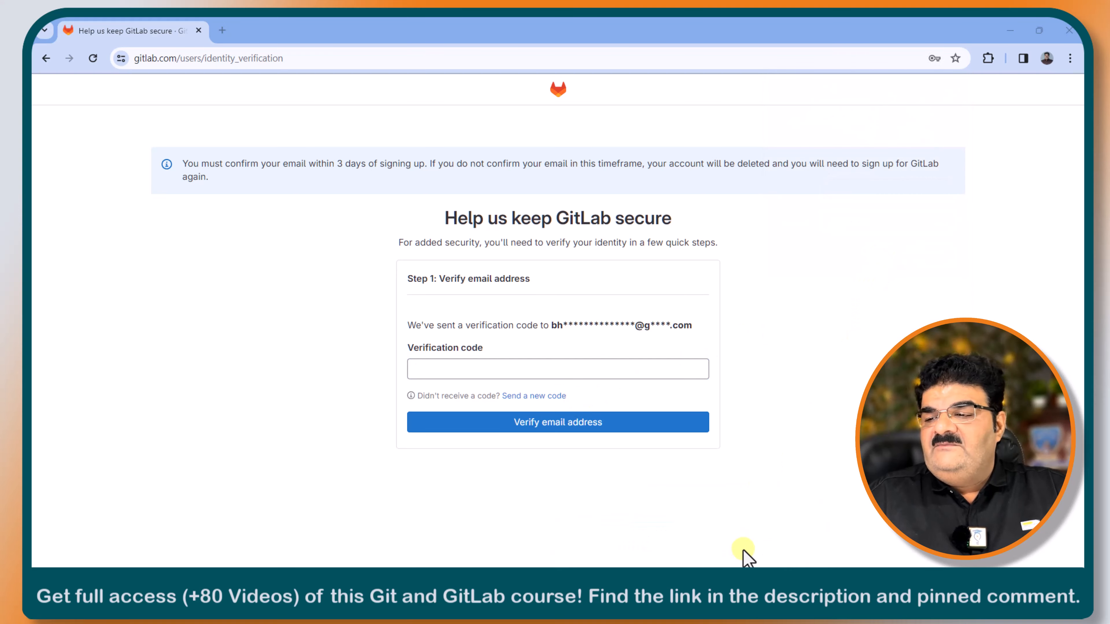
pyautogui.click(488, 223)
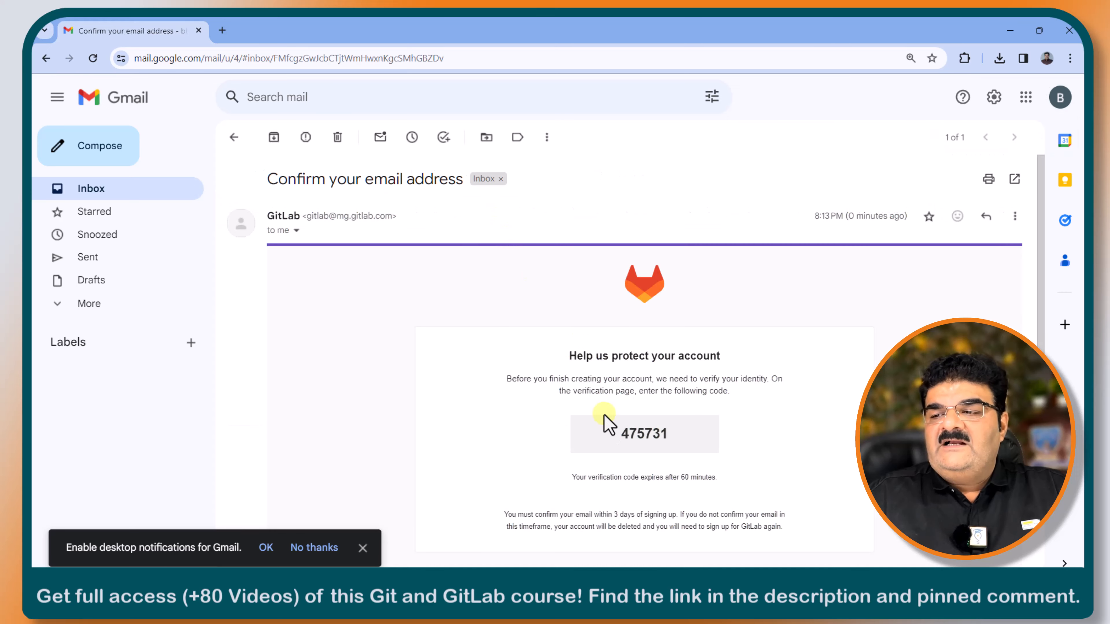
pyautogui.moveTo(616, 426); pyautogui.dragTo(677, 438)
pyautogui.hotkey('ctrl', 'c')
pyautogui.moveTo(689, 520)
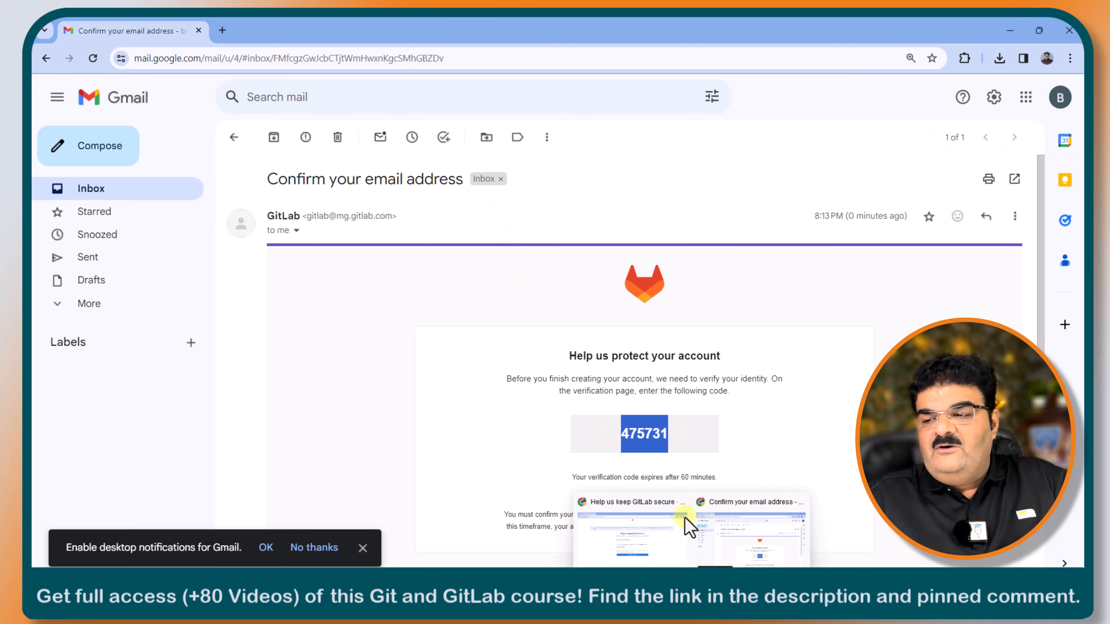
pyautogui.click(670, 553)
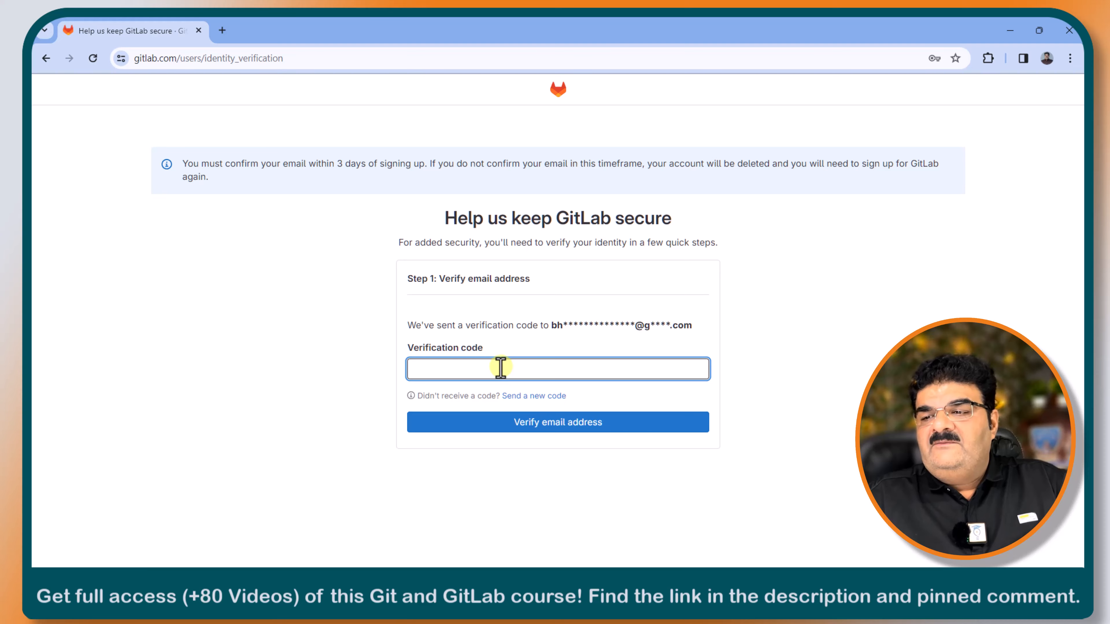
# Step: Paste the emailed code to verify the email address, then continue past the completed step
pyautogui.hotkey('ctrl', 'v')
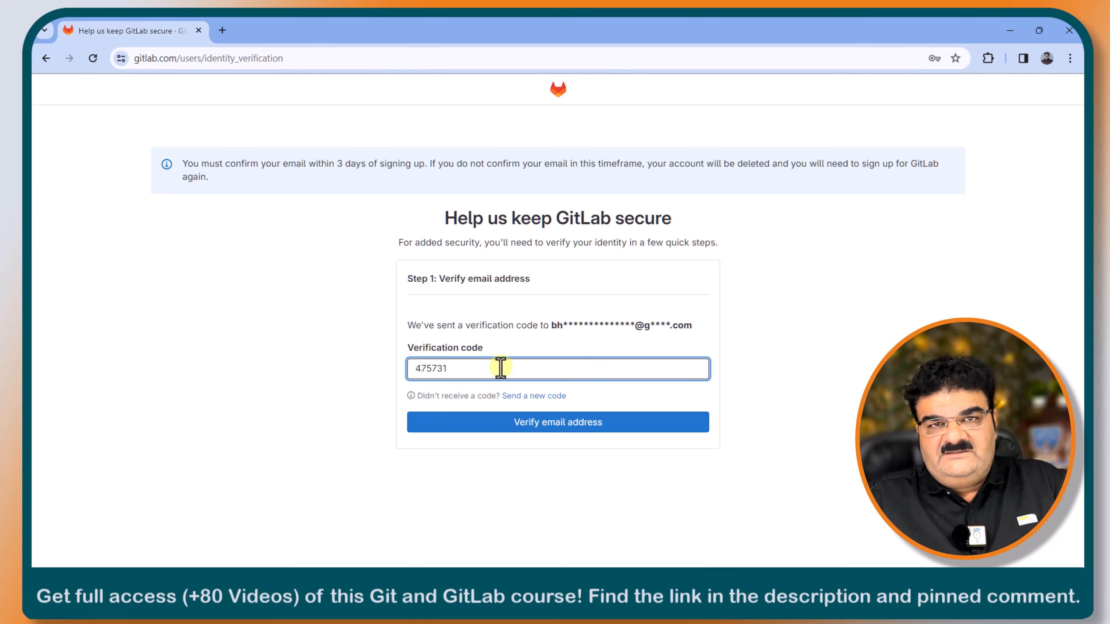
pyautogui.click(541, 429)
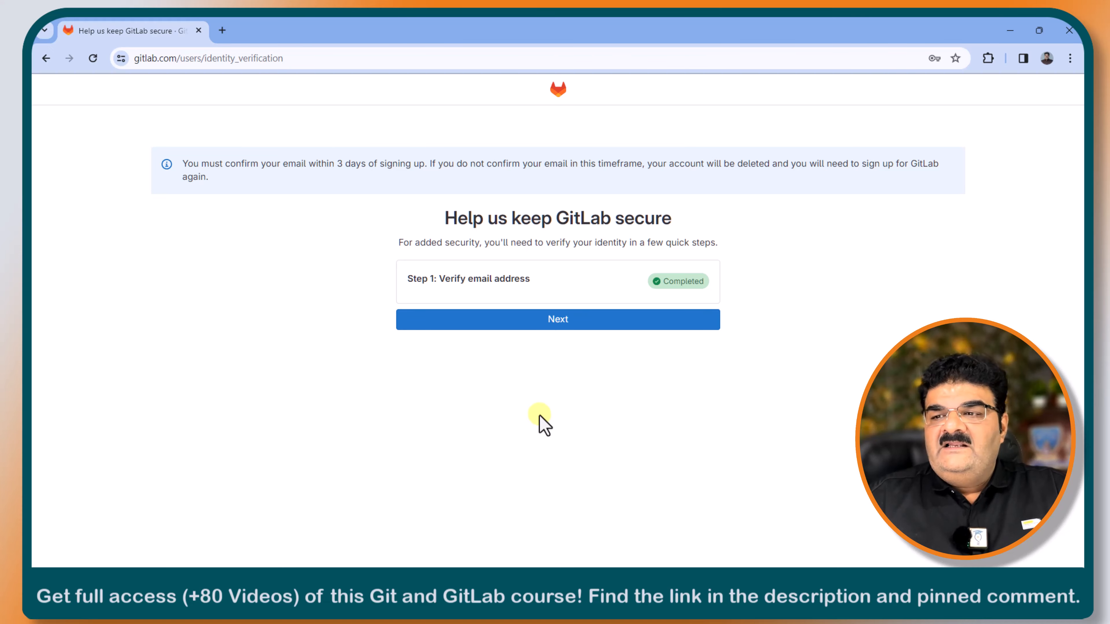
pyautogui.click(537, 324)
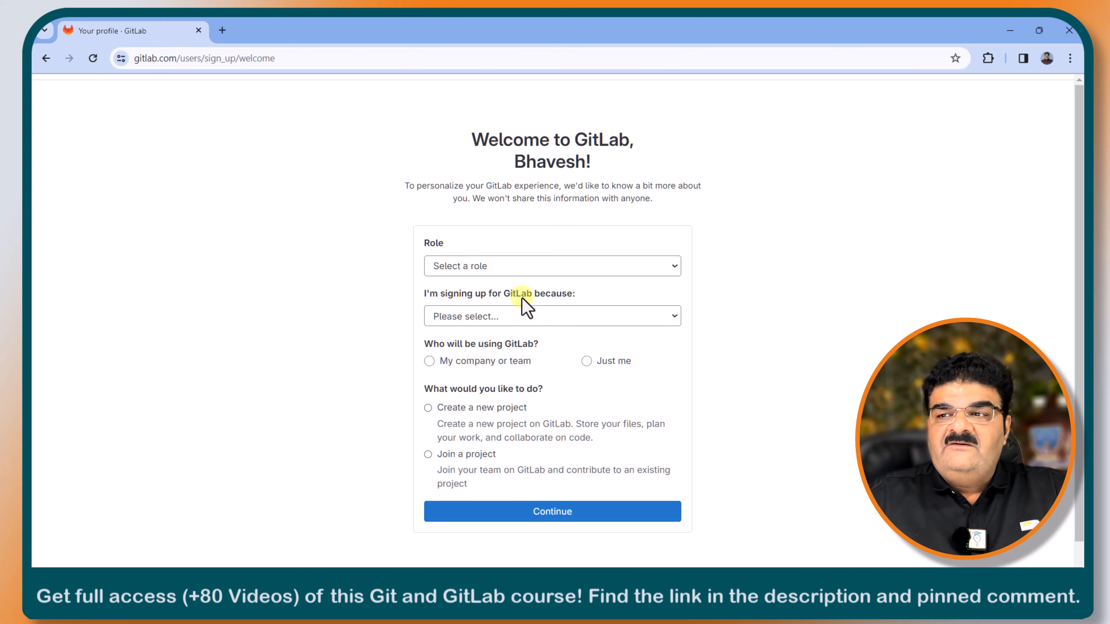
# Step: Set the role to Devops Engineer and the sign-up reason to learning the basics of Git
pyautogui.click(507, 267)
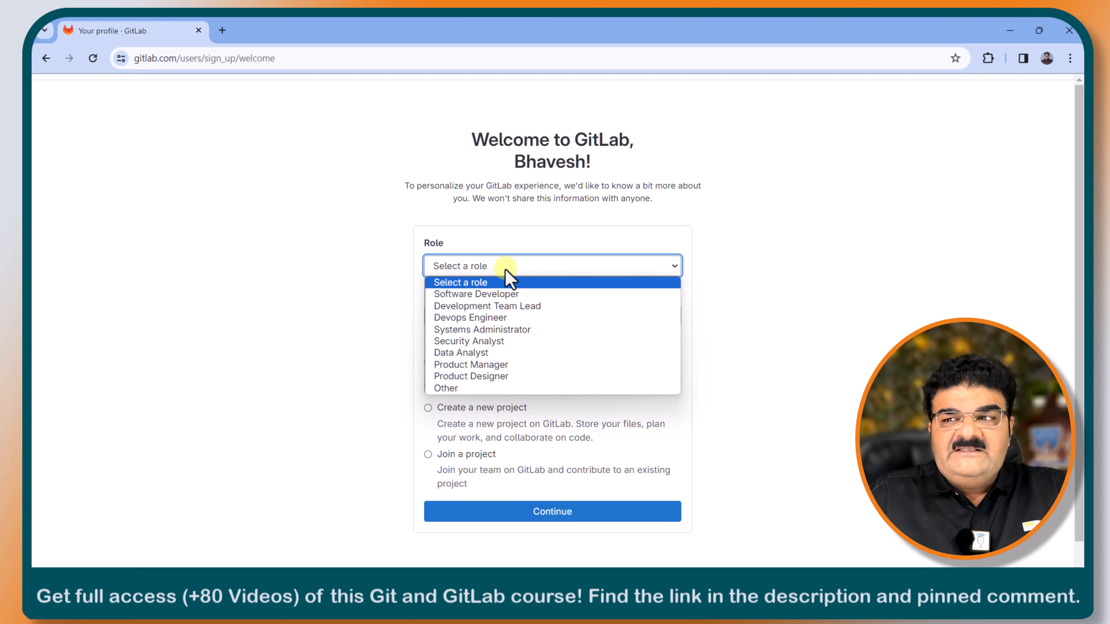
pyautogui.press('Down')
pyautogui.press('Down')
pyautogui.press('Down')
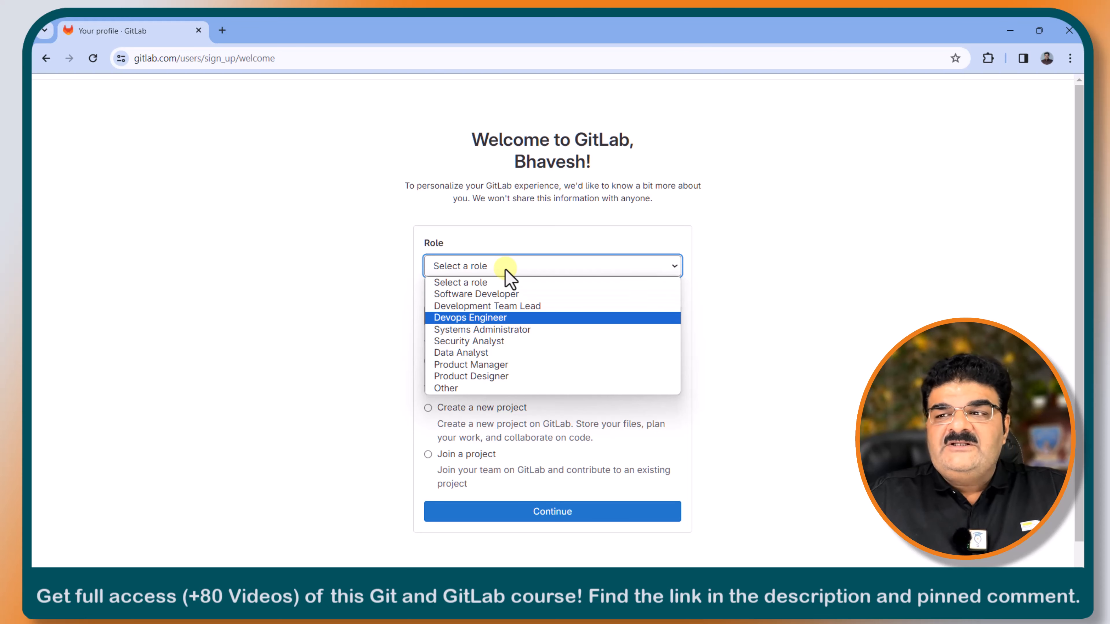
pyautogui.click(470, 319)
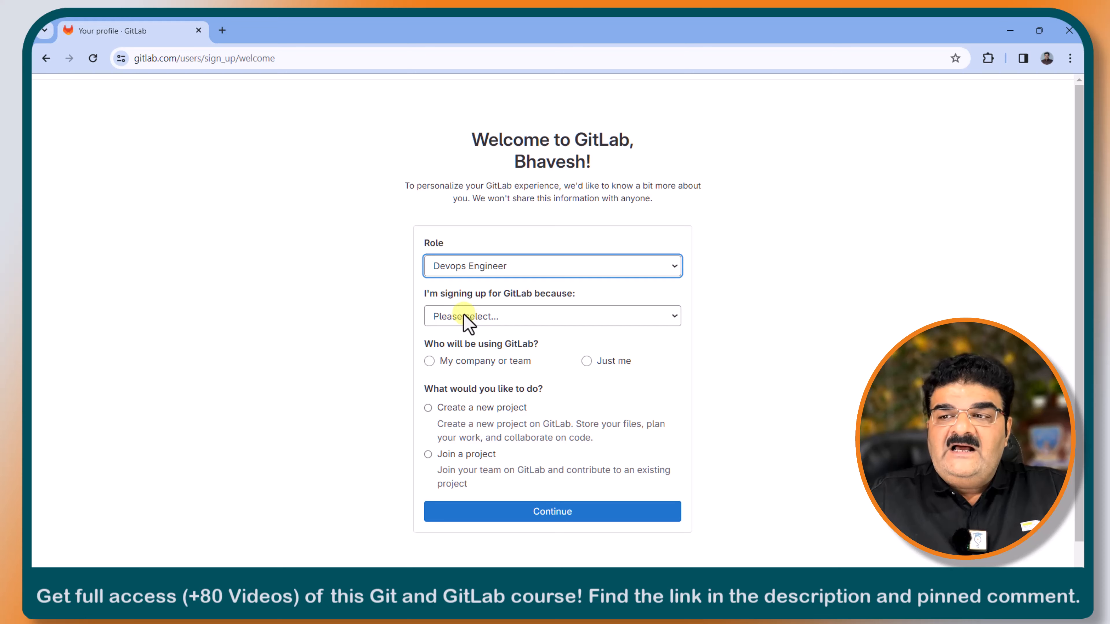
pyautogui.click(471, 318)
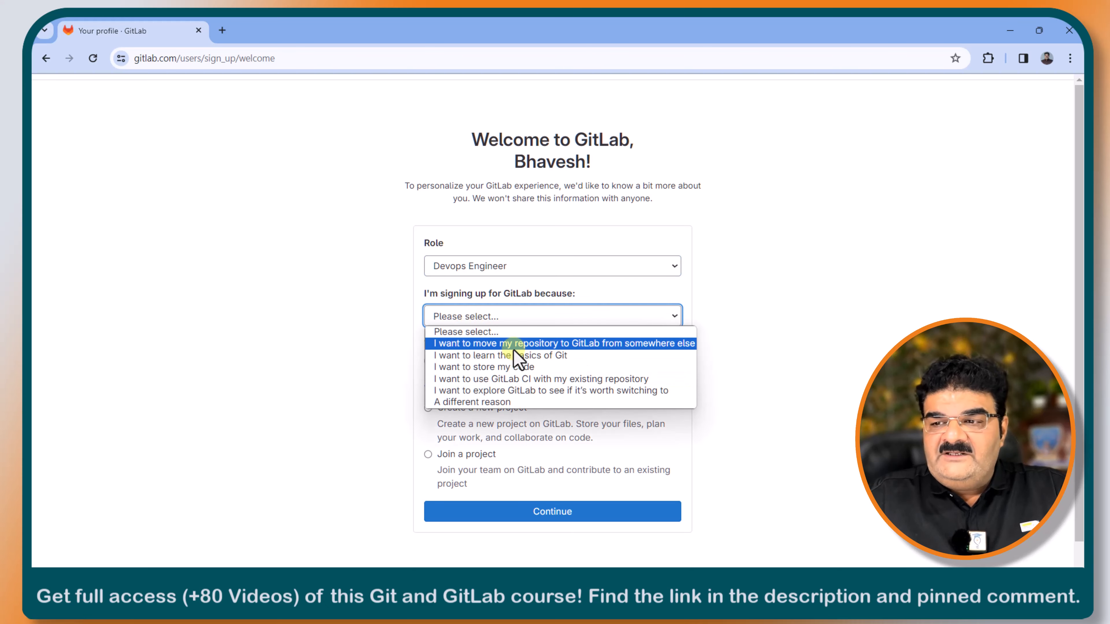
pyautogui.press('Down')
pyautogui.press('Down')
pyautogui.press('Down')
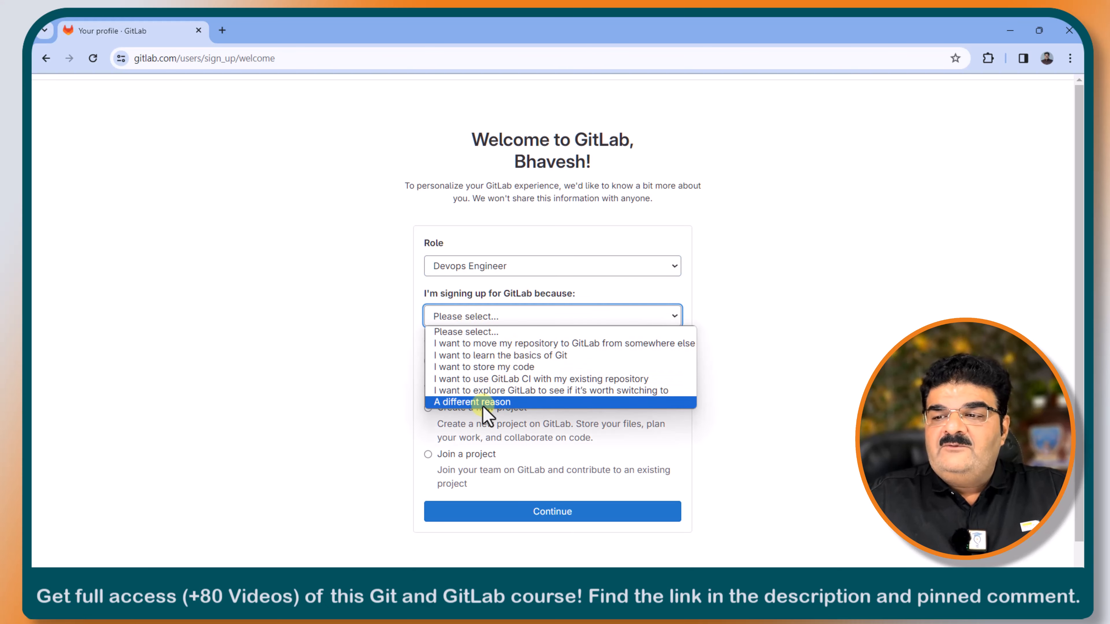
pyautogui.click(475, 359)
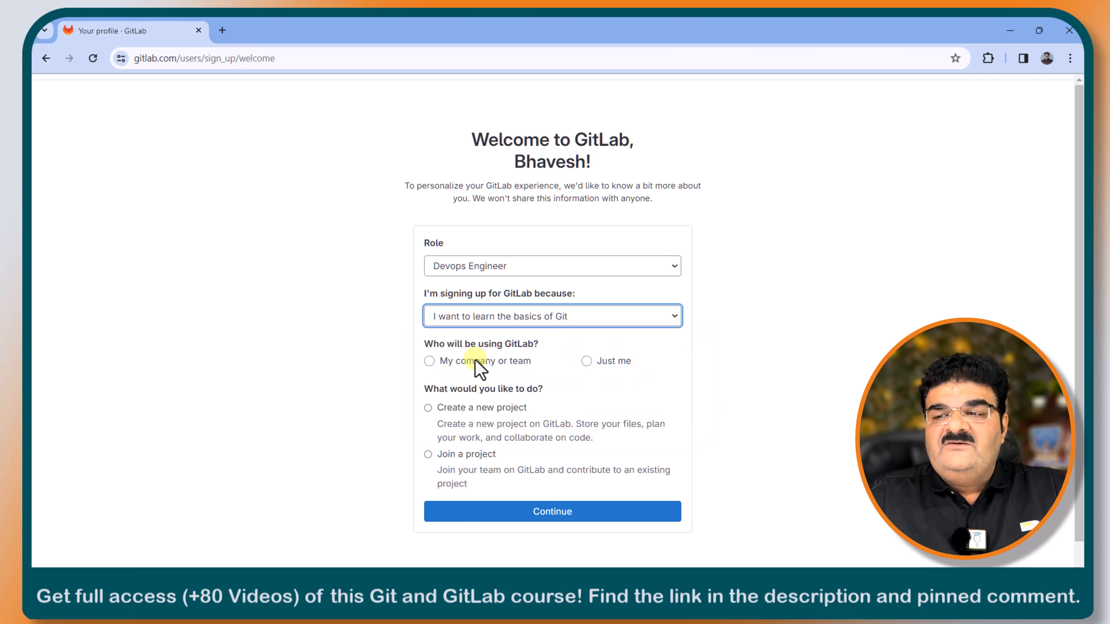
# Step: Choose 'Just me' and 'Create a new project', then submit the welcome survey
pyautogui.click(586, 361)
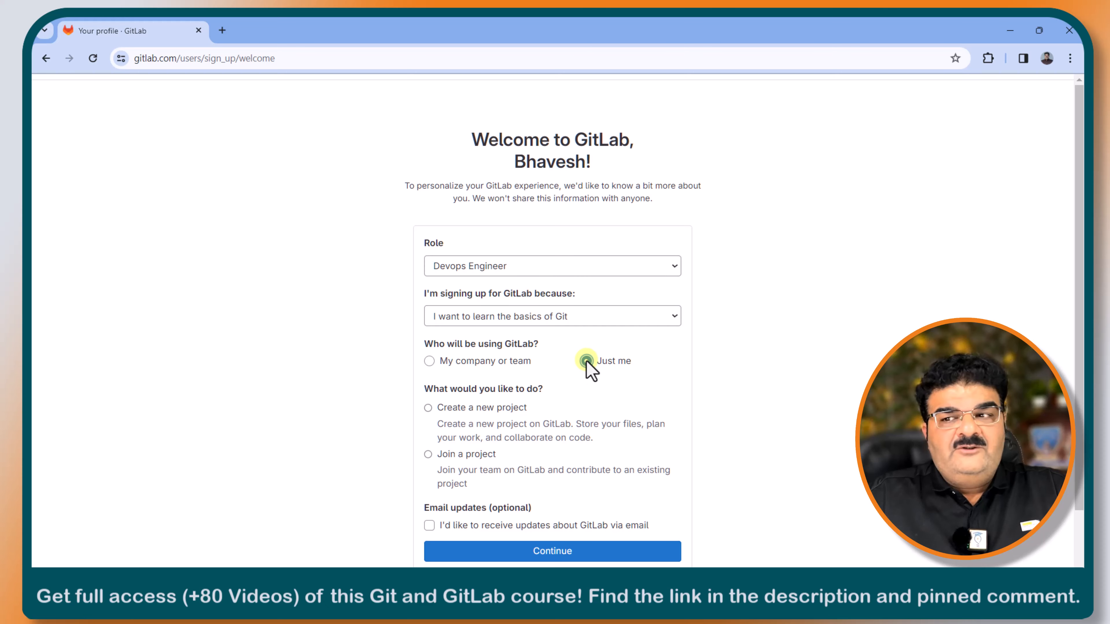
pyautogui.scroll(-2, 521, 377)
pyautogui.scroll(-1, 523, 381)
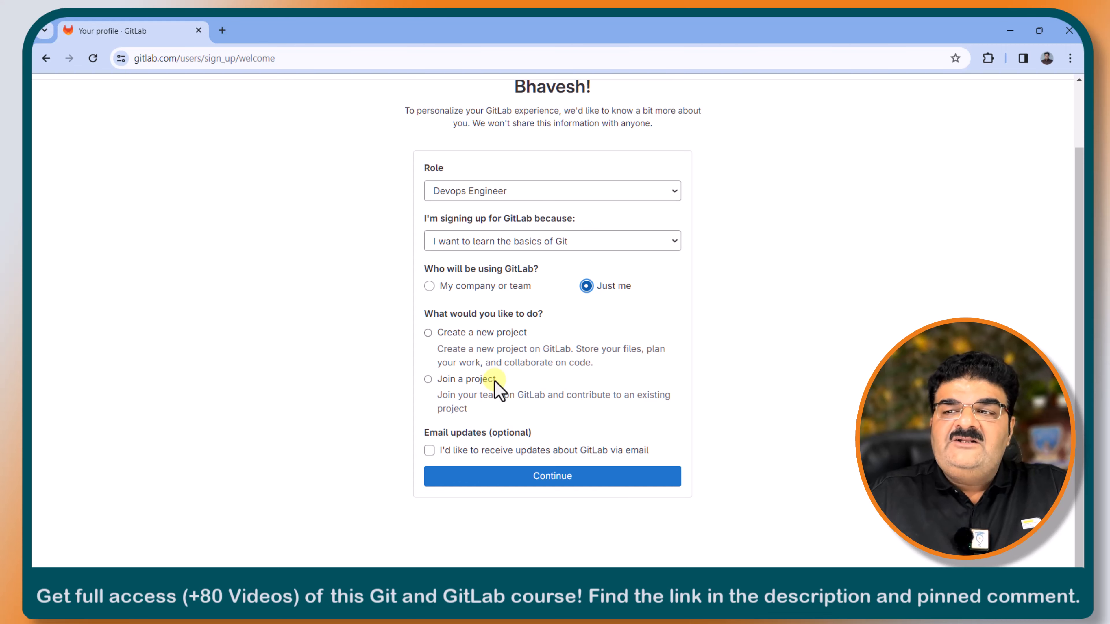
pyautogui.click(429, 334)
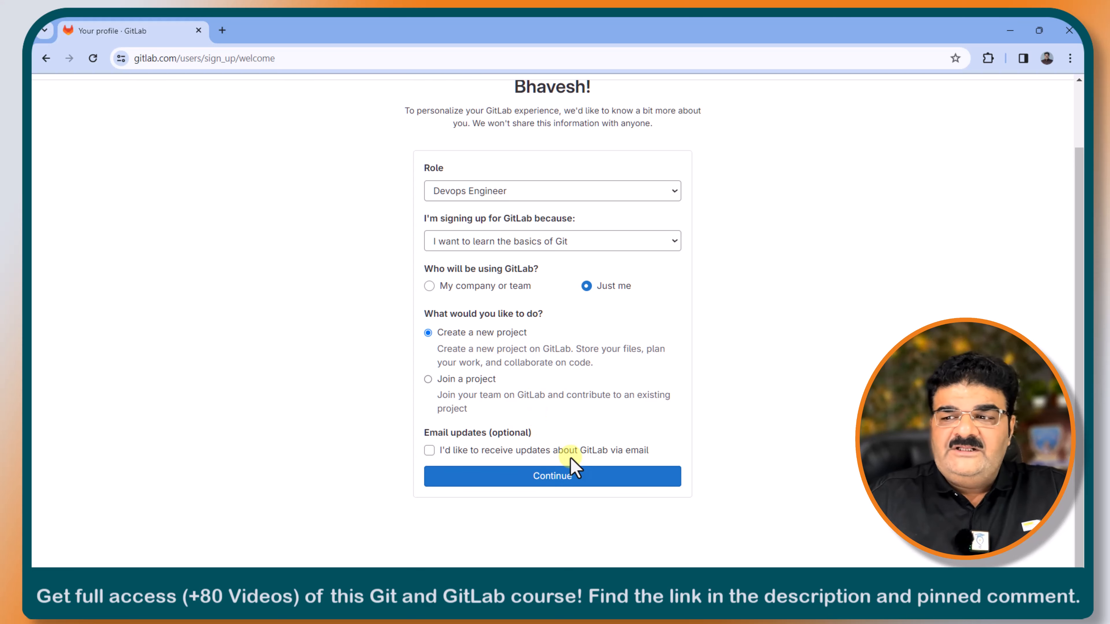
pyautogui.click(542, 478)
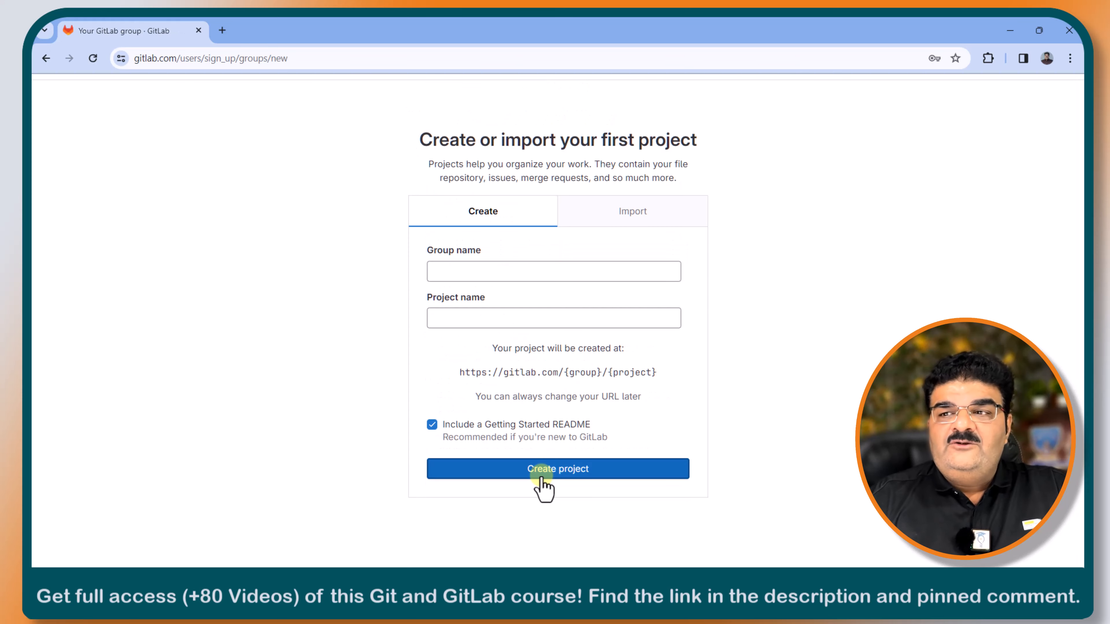
# Step: Enter group name 'mylearningproject' and project name 'testproject' in the first-project form
pyautogui.click(504, 320)
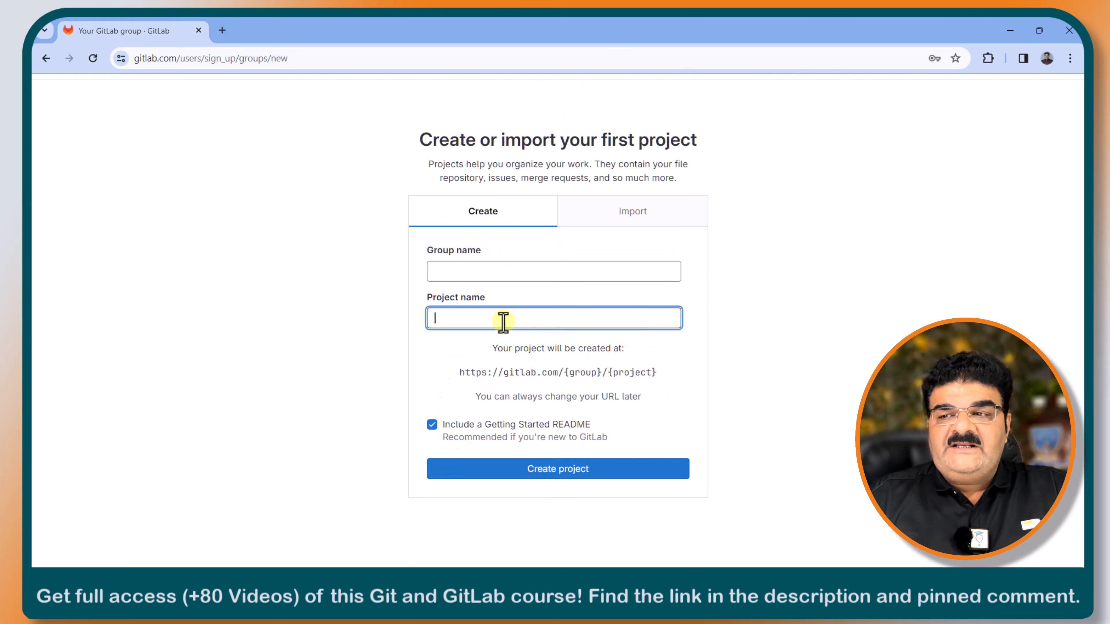
pyautogui.click(498, 281)
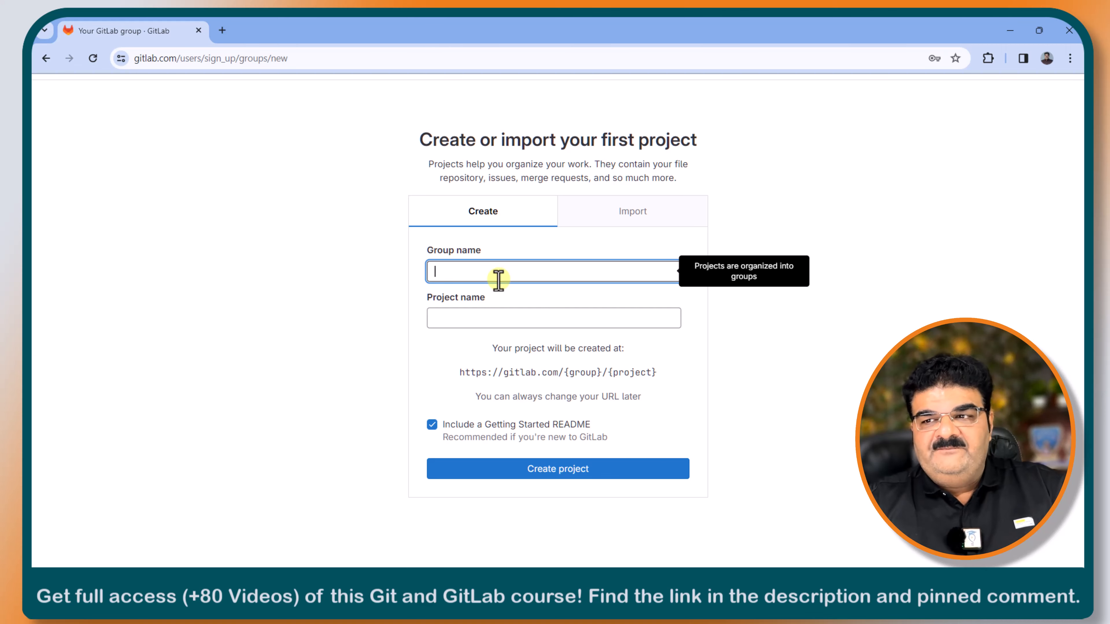
pyautogui.write('my')
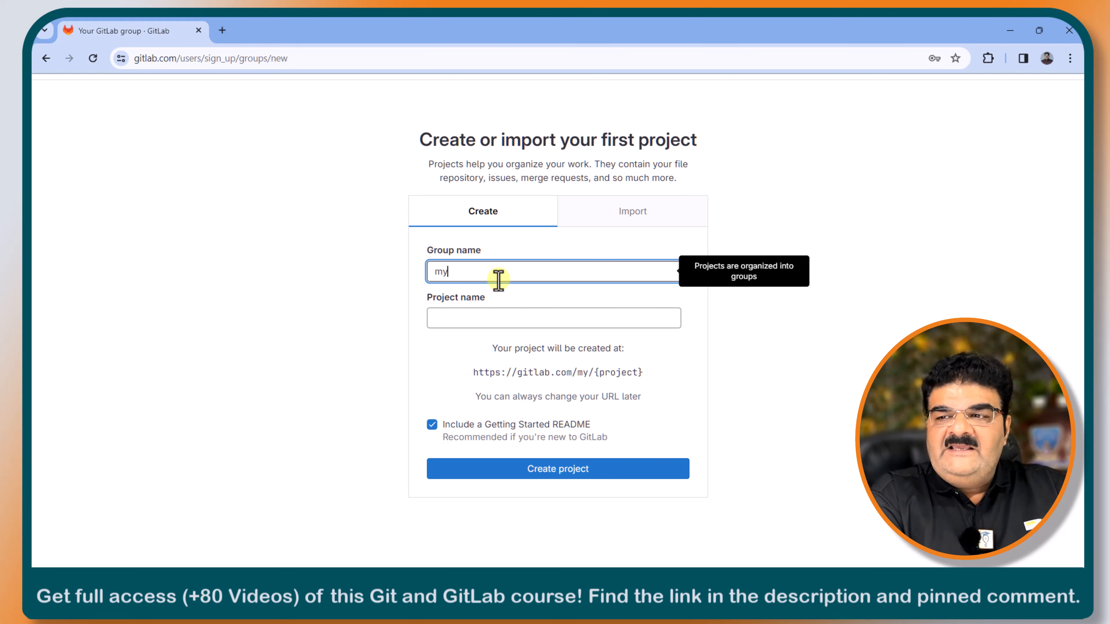
pyautogui.write('learningprojet')
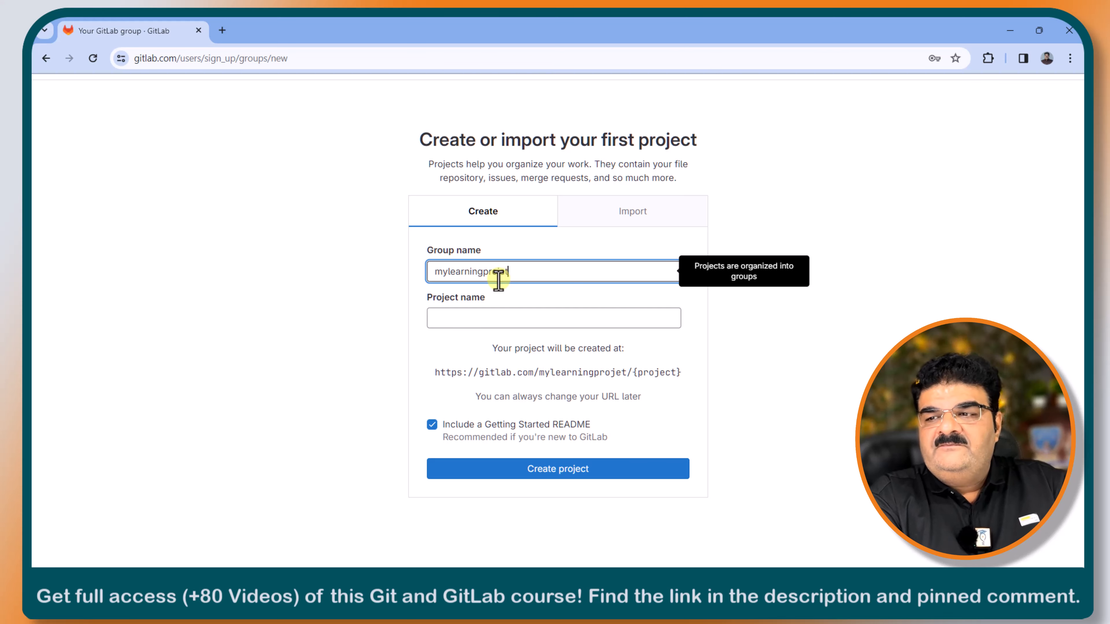
pyautogui.press('BackSpace')
pyautogui.write('ct')
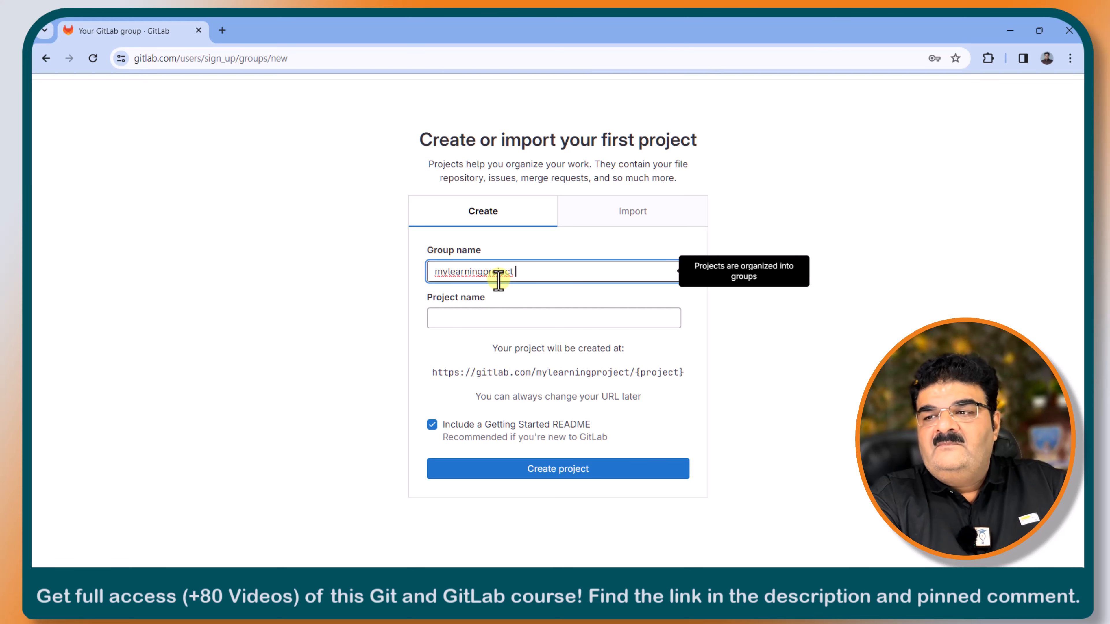
pyautogui.press('Tab')
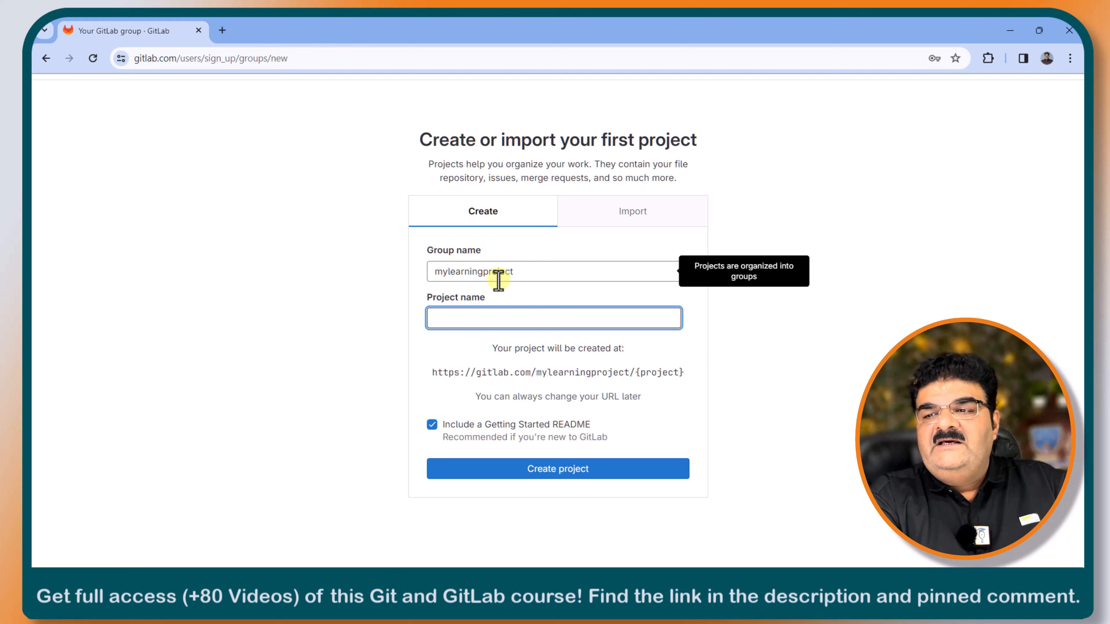
pyautogui.write('testp')
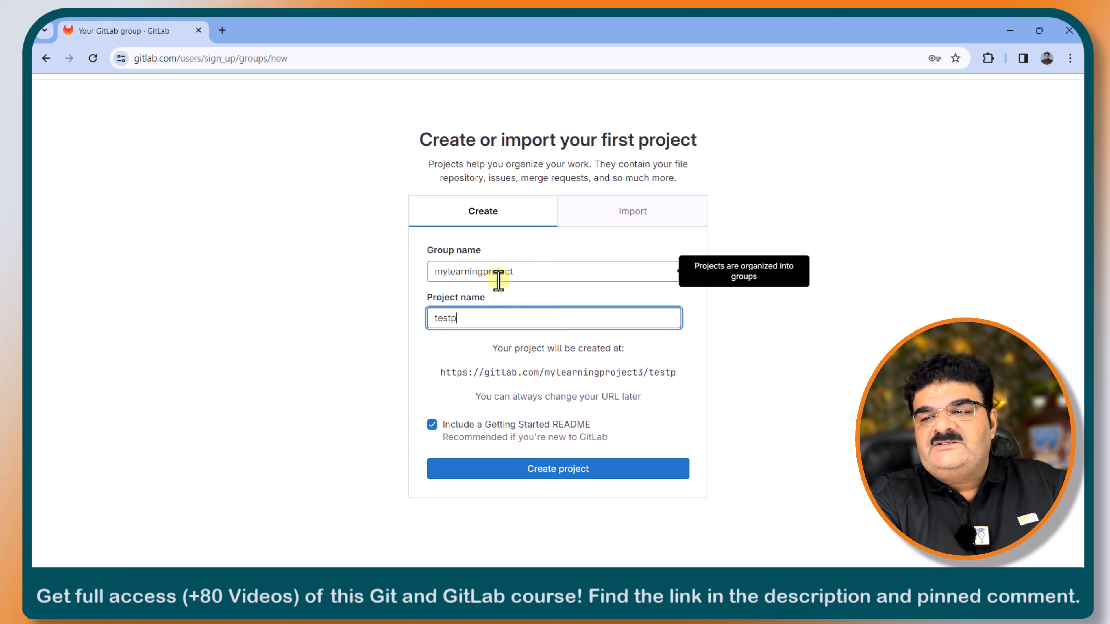
pyautogui.write('roject')
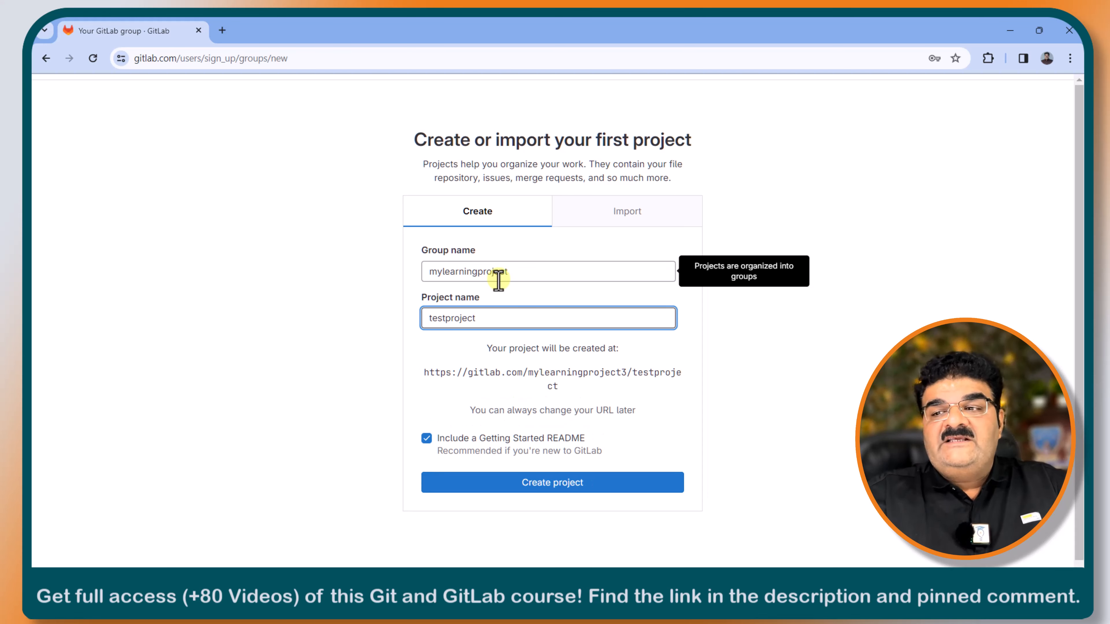